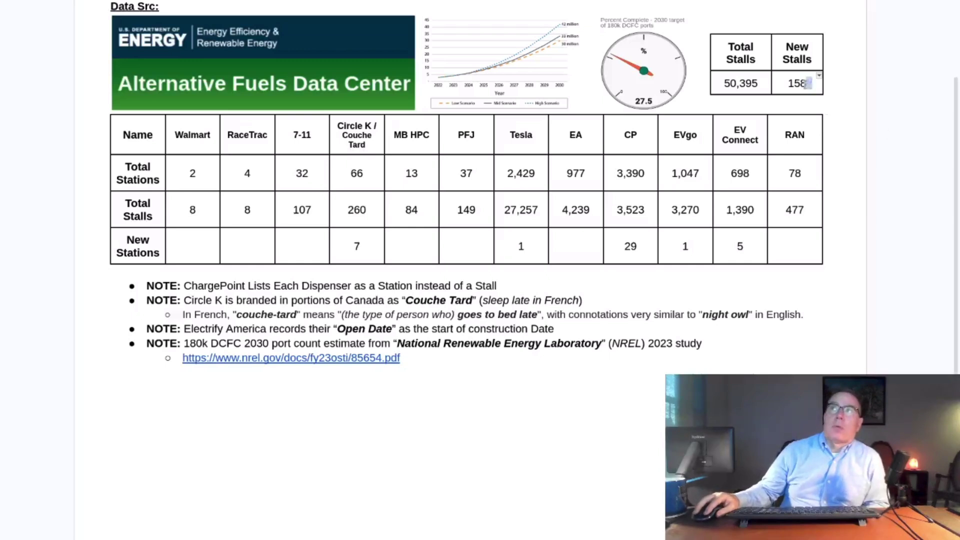
Step: Highlight the New Stalls total of 158 and the Circle K new-stations count of 7 in the tracker
{"action": "left_click_drag", "start_coordinate": [811, 83], "coordinate": [787, 83]}
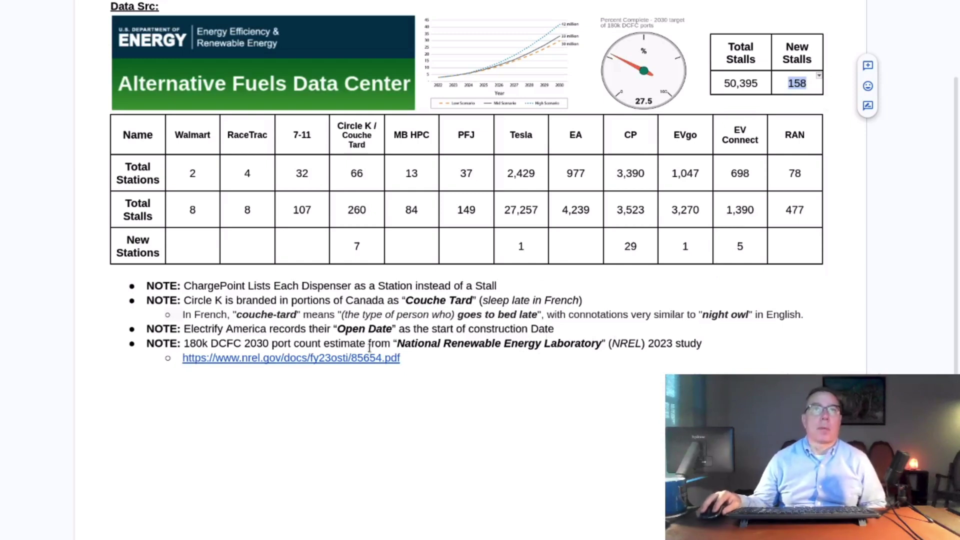
{"action": "double_click", "coordinate": [358, 247]}
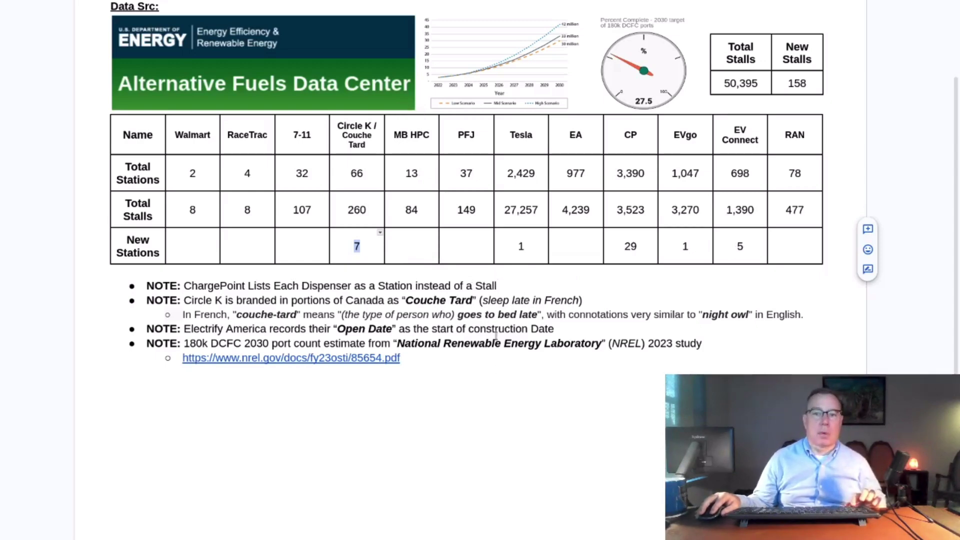
Step: Switch to the Electrek Mercedes-Benz article and scroll down to the Texas Triangle Buc-ee's map
{"action": "key", "text": "super"}
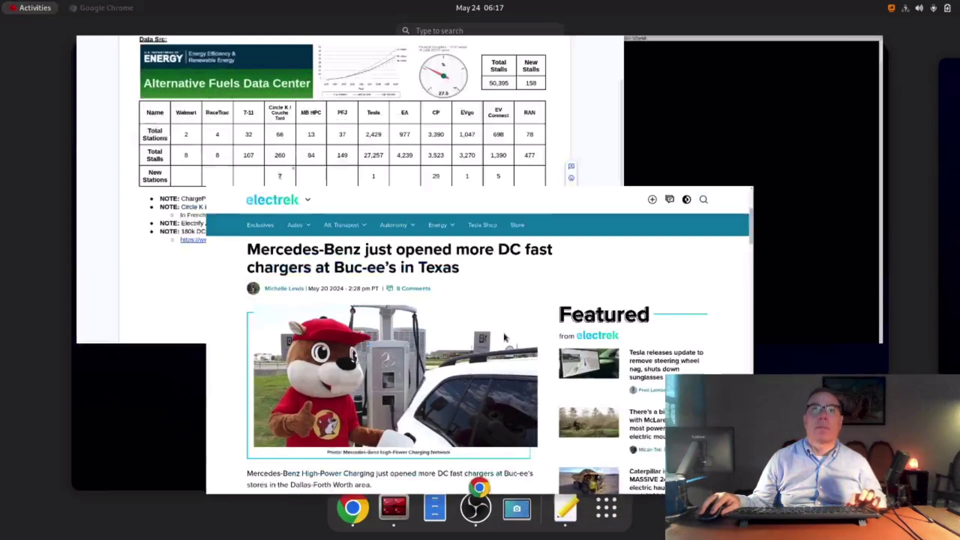
{"action": "left_click", "coordinate": [504, 337]}
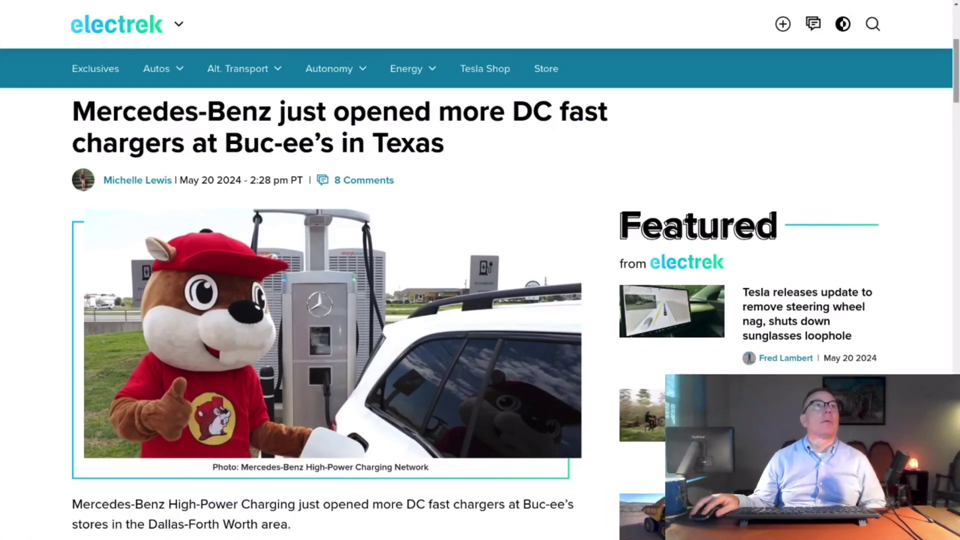
{"action": "scroll", "coordinate": [489, 238], "scroll_direction": "down", "scroll_amount": 5}
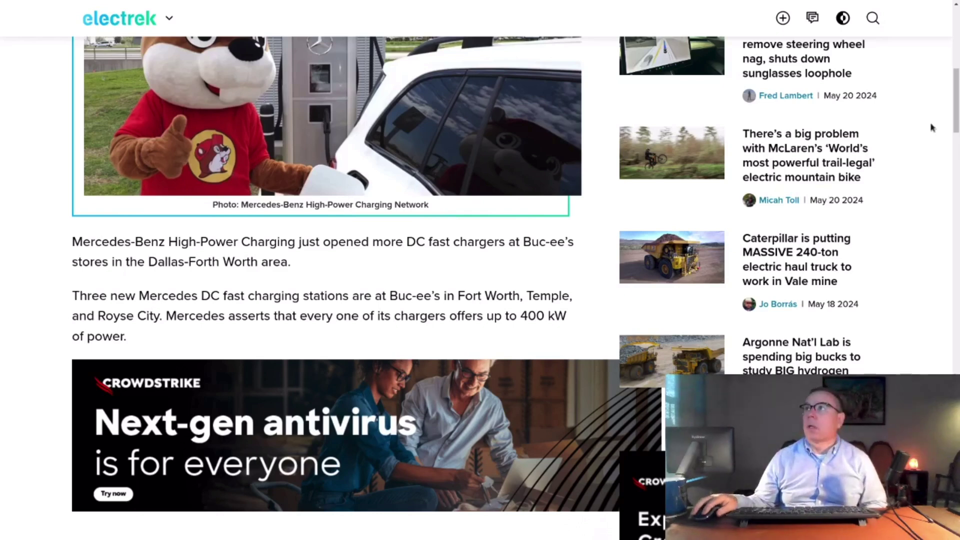
{"action": "scroll", "coordinate": [956, 104], "scroll_direction": "down", "scroll_amount": 1}
{"action": "left_click_drag", "start_coordinate": [956, 104], "coordinate": [948, 155]}
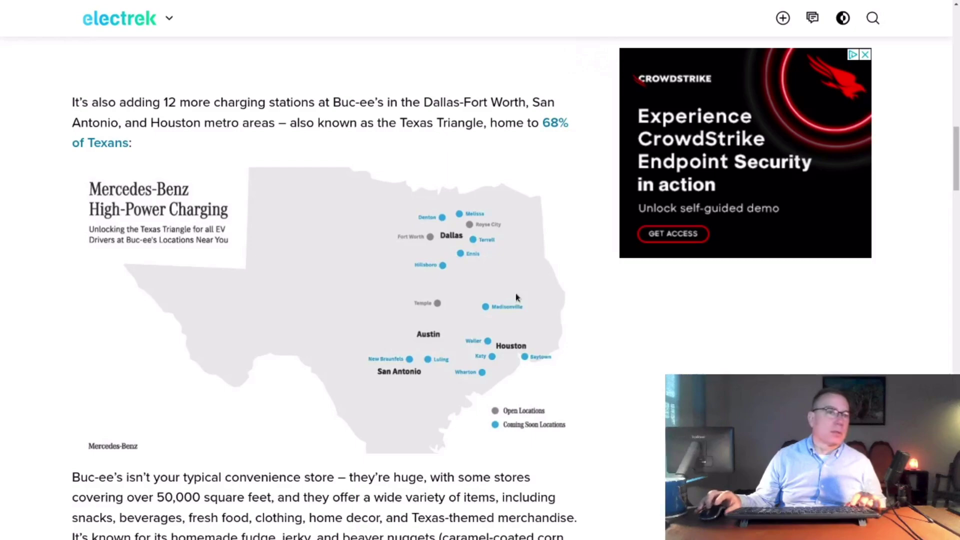
{"action": "scroll", "coordinate": [517, 297], "scroll_direction": "up", "scroll_amount": 5}
{"action": "scroll", "coordinate": [517, 298], "scroll_direction": "up", "scroll_amount": 4}
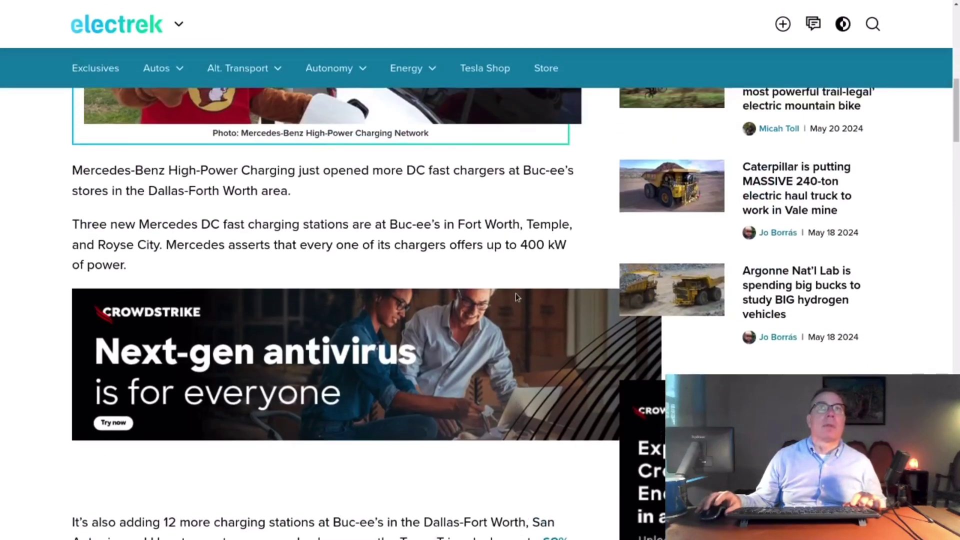
{"action": "scroll", "coordinate": [517, 298], "scroll_direction": "down", "scroll_amount": 8}
{"action": "scroll", "coordinate": [517, 297], "scroll_direction": "down", "scroll_amount": 3}
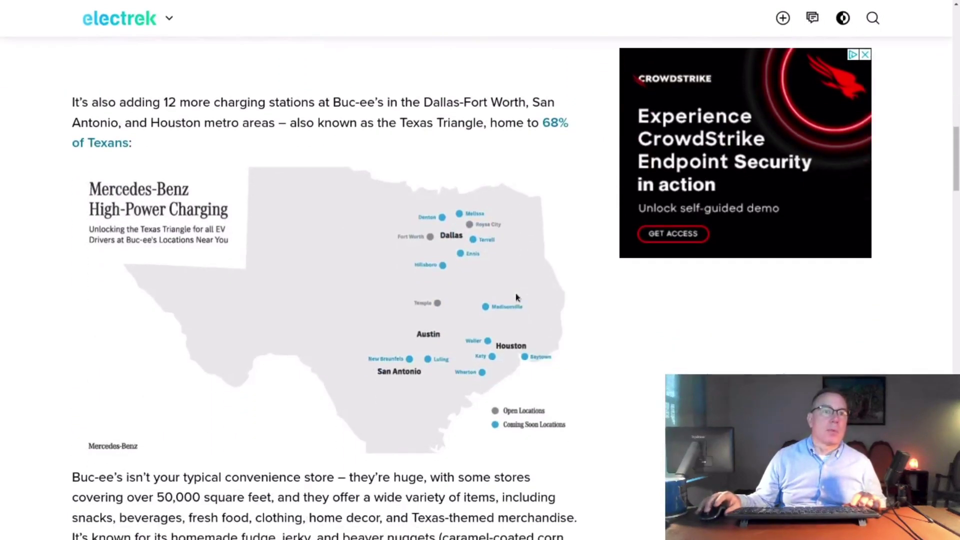
{"action": "scroll", "coordinate": [517, 298], "scroll_direction": "up", "scroll_amount": 3}
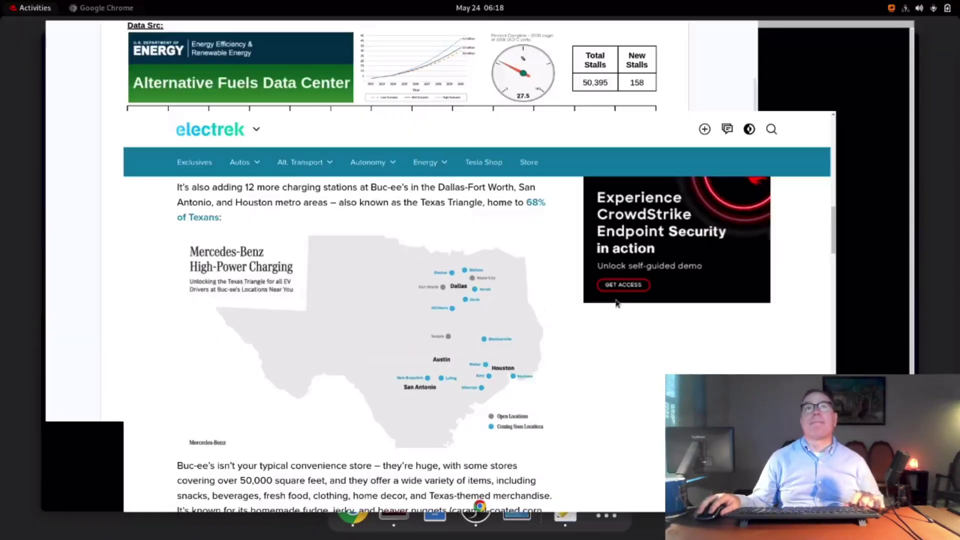
Step: Move from the Electrek article via the Google Docs tracker to the MariaDB terminal session
{"action": "key", "text": "super"}
{"action": "left_click", "coordinate": [422, 230]}
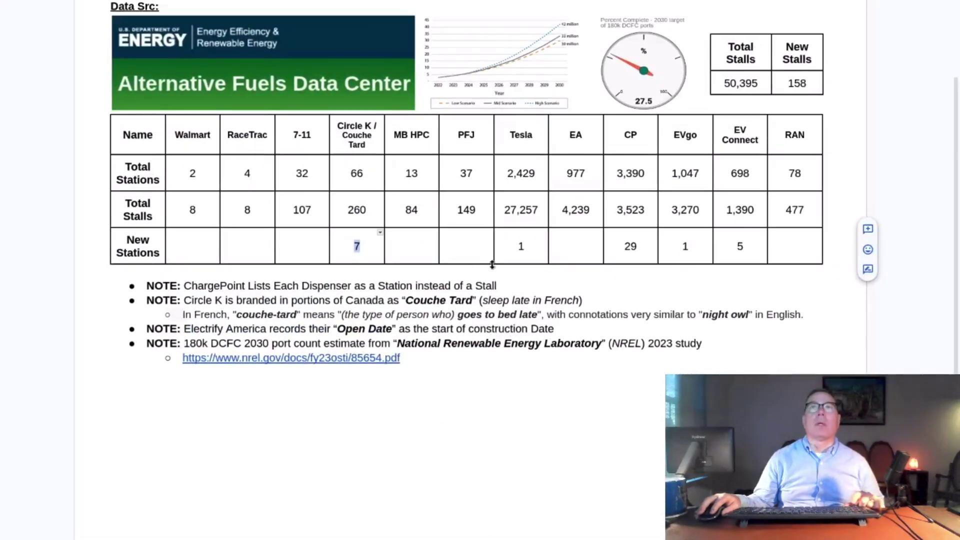
{"action": "key", "text": "super"}
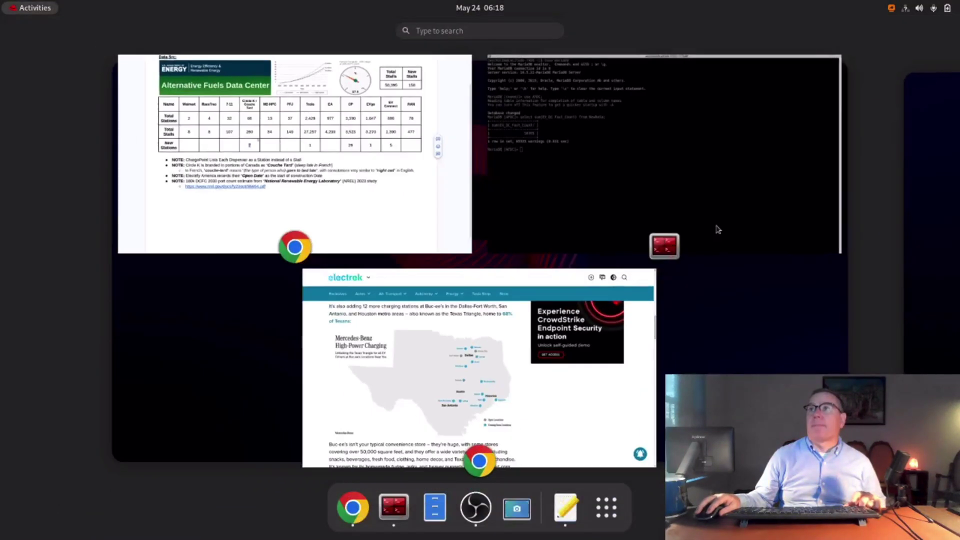
{"action": "left_click", "coordinate": [642, 193]}
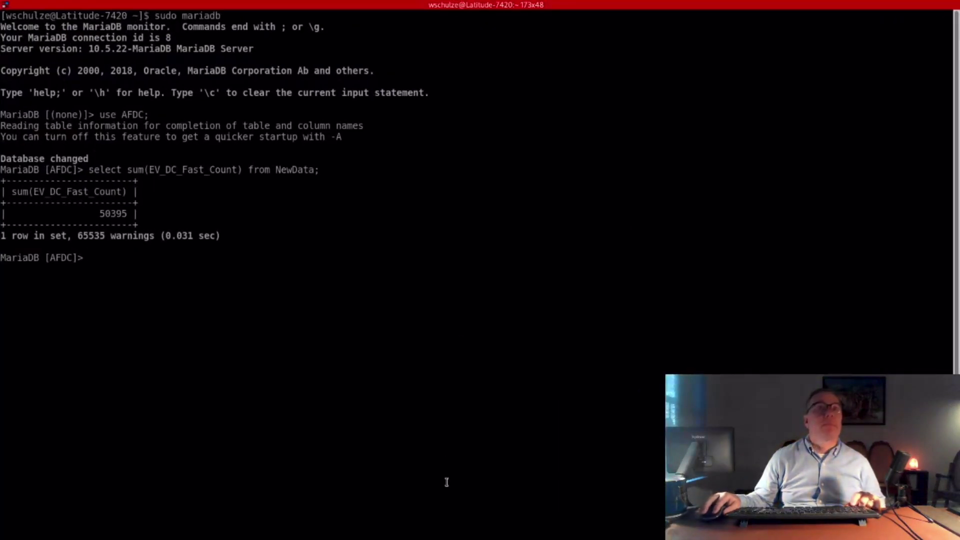
{"action": "key", "text": "super"}
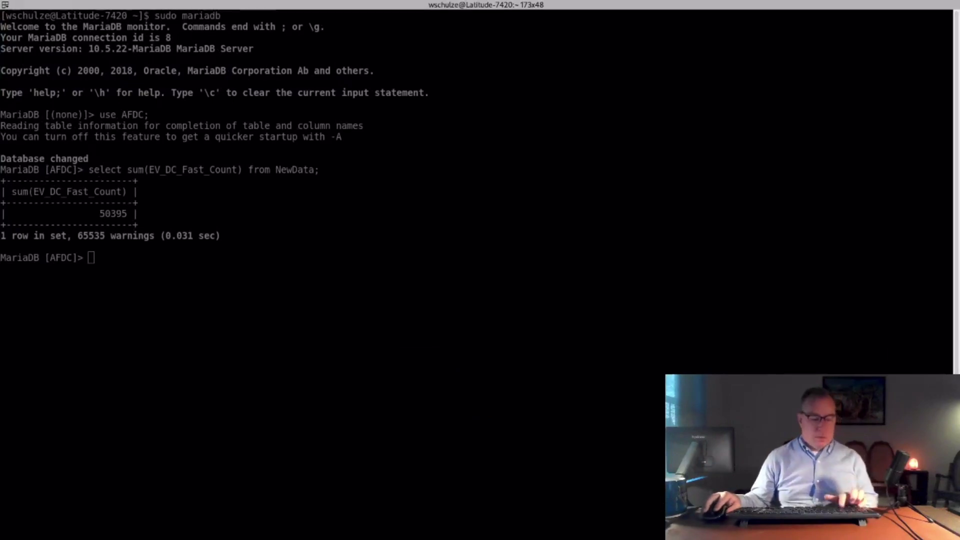
Step: Run the pasted Circle K/Couche-Tard query and highlight the seven new 4-stall station rows
{"action": "right_click", "coordinate": [196, 326]}
{"action": "left_click", "coordinate": [219, 351]}
{"action": "key", "text": "Return"}
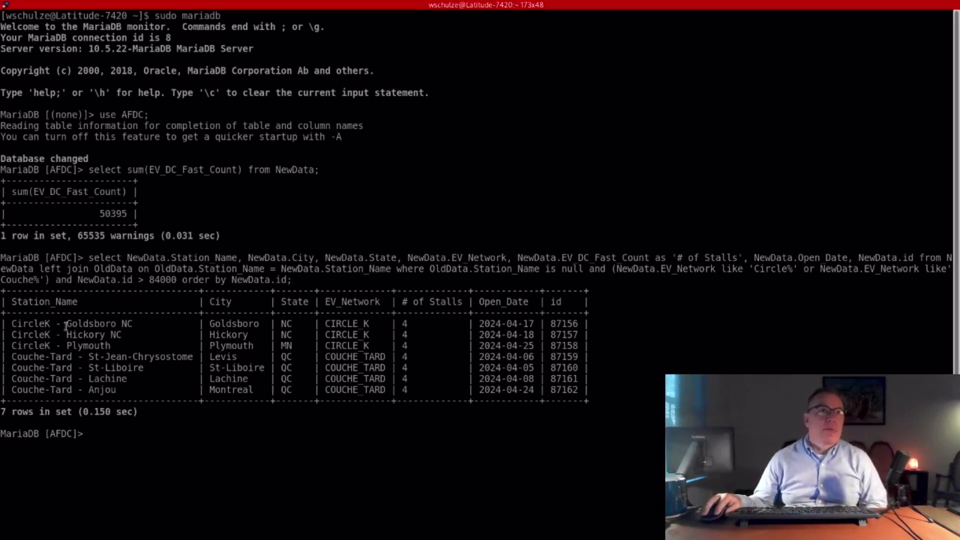
{"action": "left_click_drag", "start_coordinate": [3, 324], "coordinate": [594, 331]}
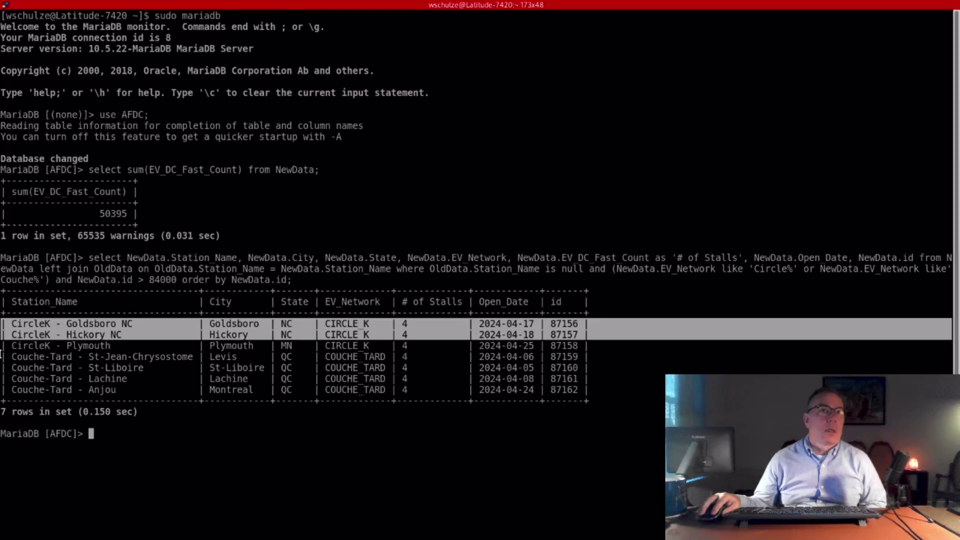
{"action": "left_click_drag", "start_coordinate": [1, 354], "coordinate": [621, 393]}
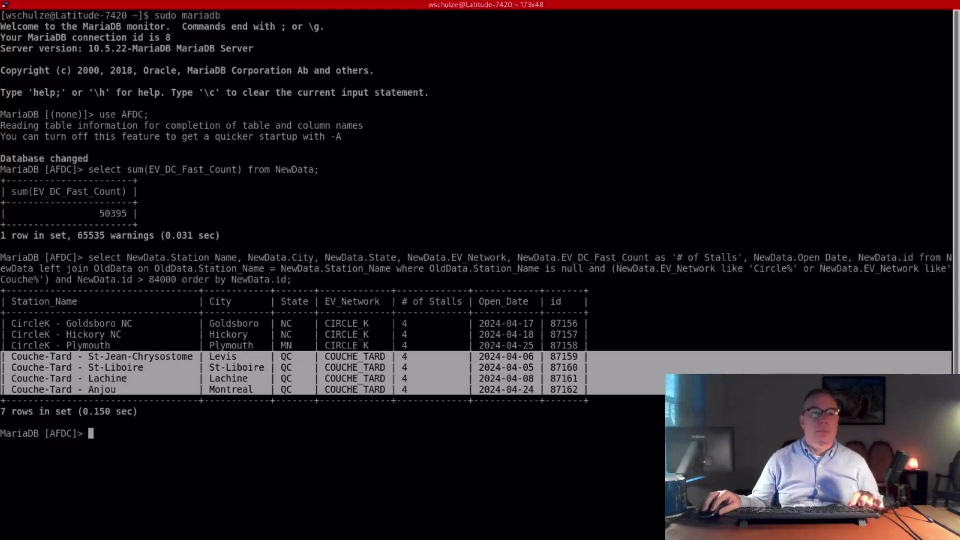
{"action": "key", "text": "alt+Tab"}
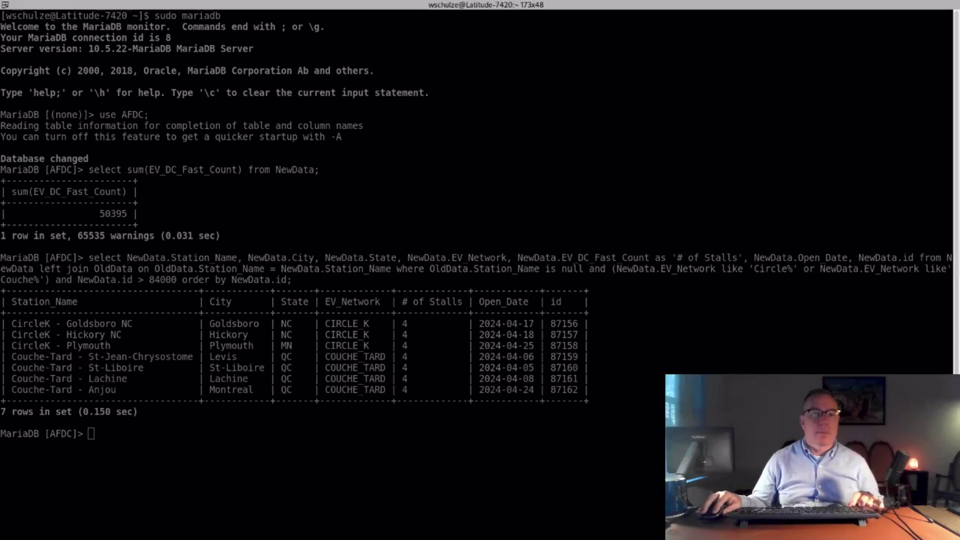
Step: Run the Tesla query, showing the 20-stall Trillium Brewery Supercharger in Canton, MA
{"action": "right_click", "coordinate": [169, 434]}
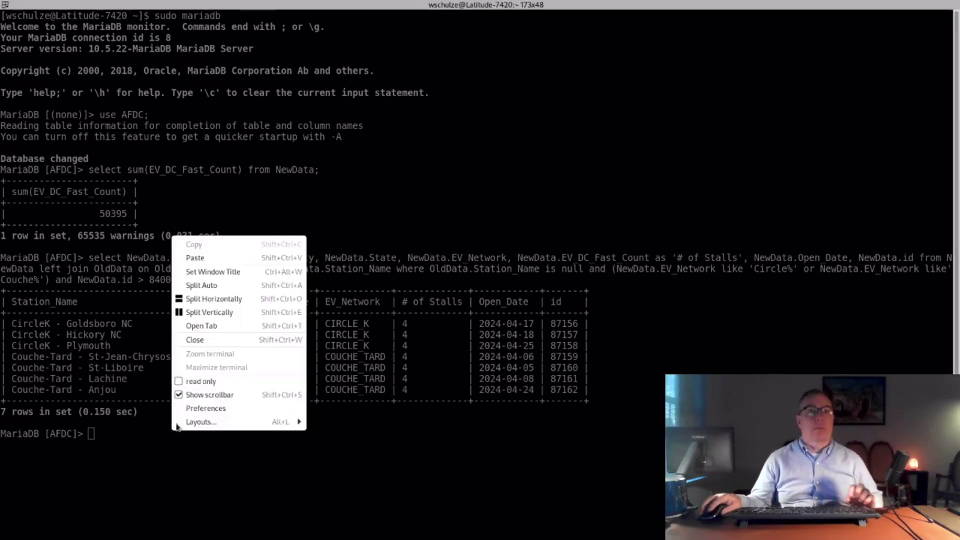
{"action": "left_click", "coordinate": [225, 253]}
{"action": "key", "text": "Return"}
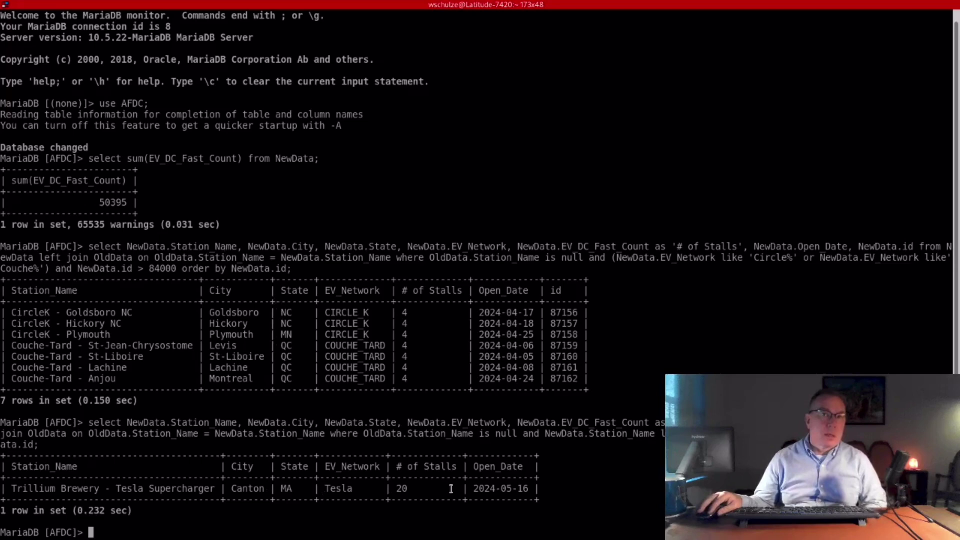
{"action": "left_click_drag", "start_coordinate": [430, 489], "coordinate": [380, 489]}
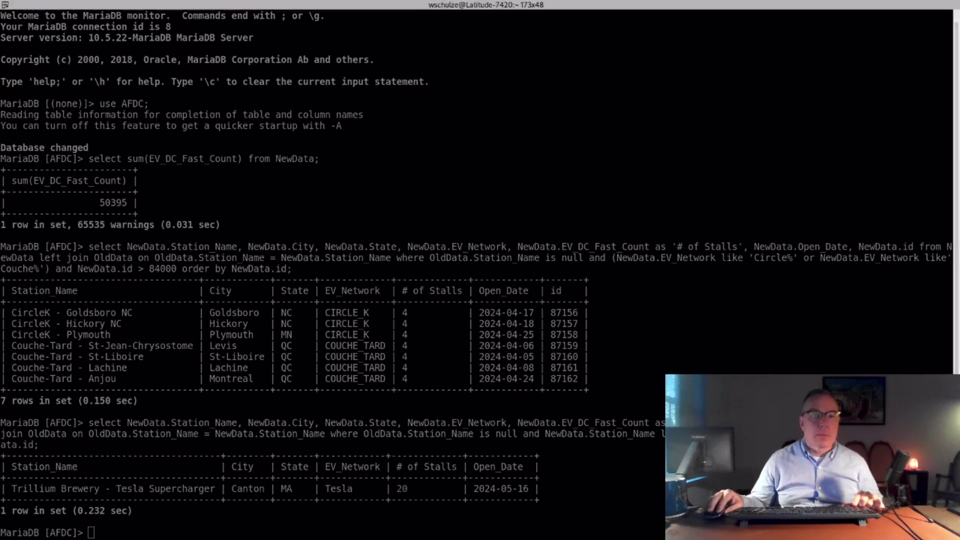
Step: Run the ChargePoint Network query, returning 29 new stations
{"action": "right_click", "coordinate": [239, 289]}
{"action": "left_click", "coordinate": [264, 310]}
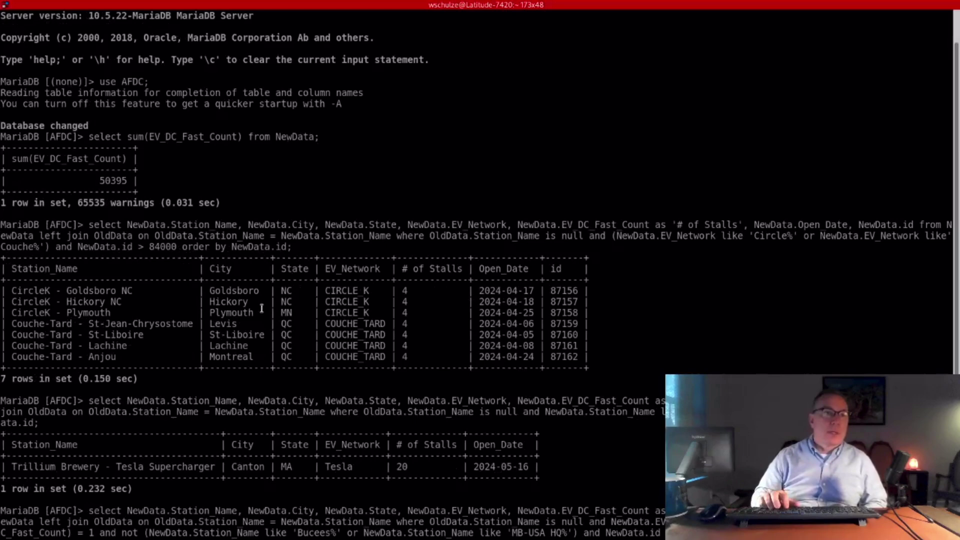
{"action": "key", "text": "Return"}
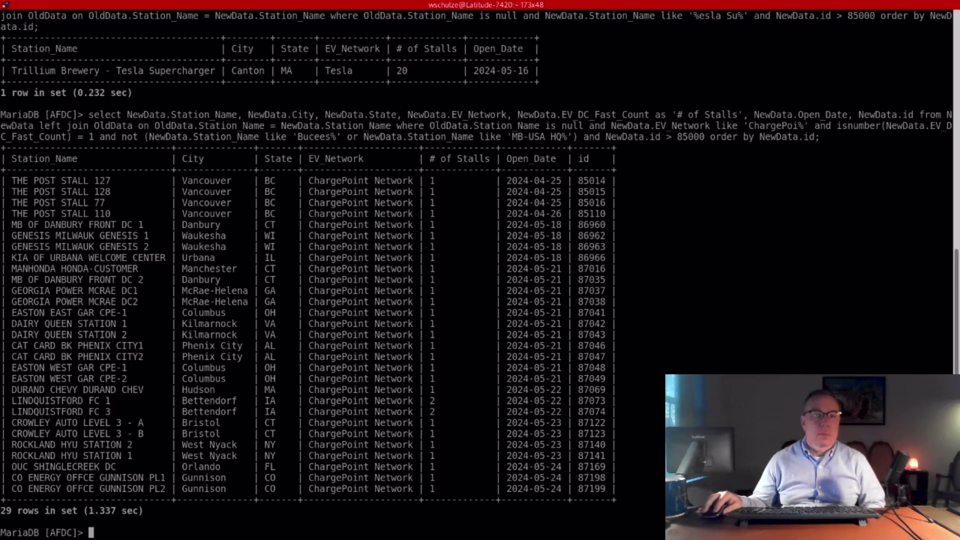
Step: Run the eVgo query and highlight 'Phase II' in the 6-stall Rialto Marketplace result
{"action": "key", "text": "alt+Tab"}
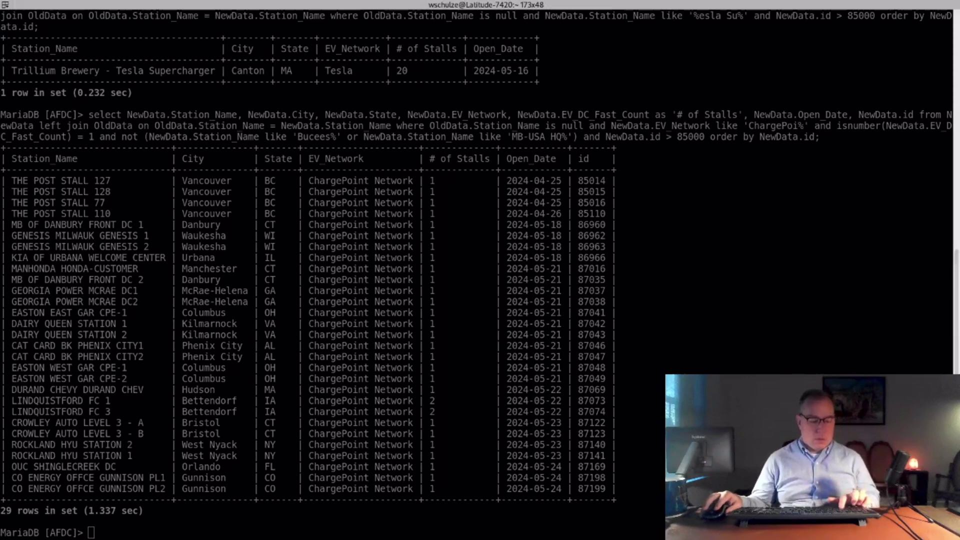
{"action": "right_click", "coordinate": [211, 316]}
{"action": "left_click", "coordinate": [241, 325]}
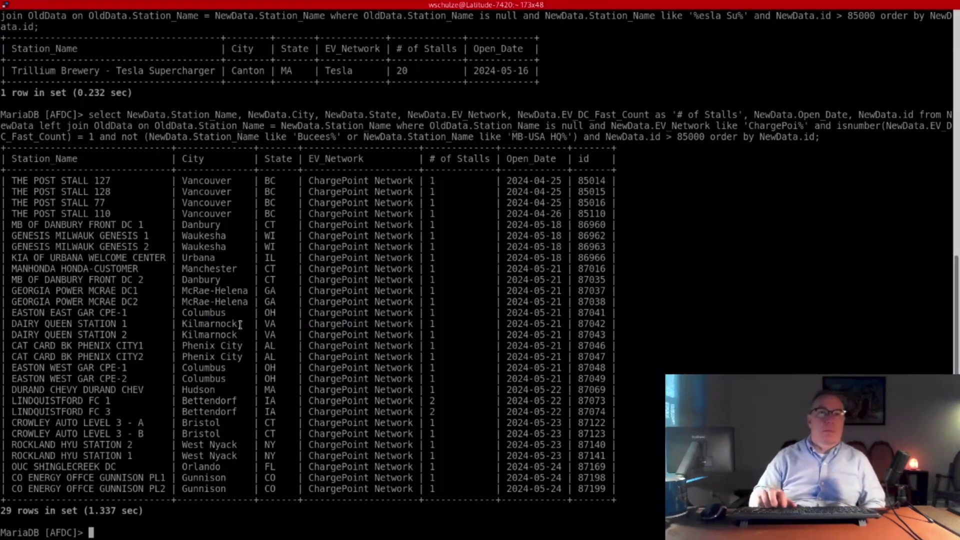
{"action": "key", "text": "ctrl+shift+v"}
{"action": "key", "text": "Return"}
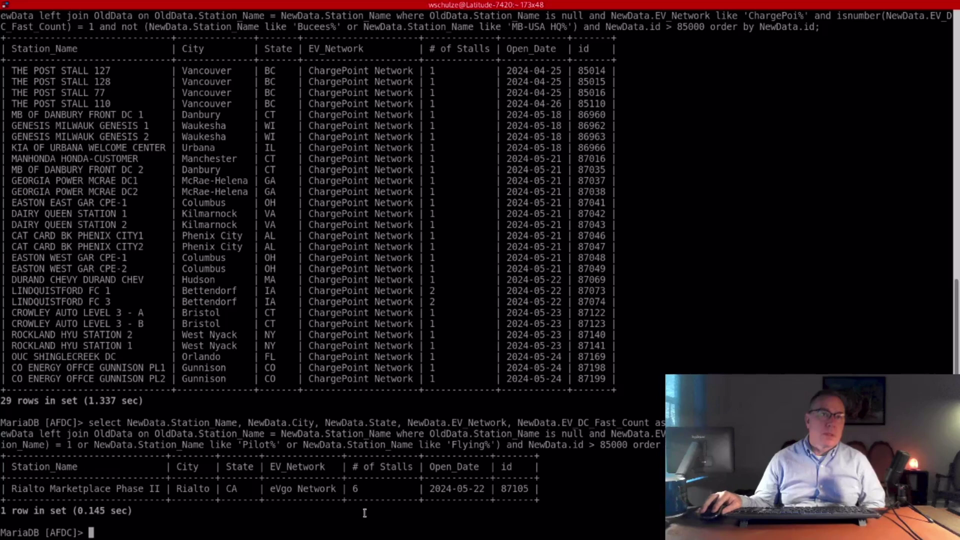
{"action": "left_click_drag", "start_coordinate": [162, 486], "coordinate": [115, 488]}
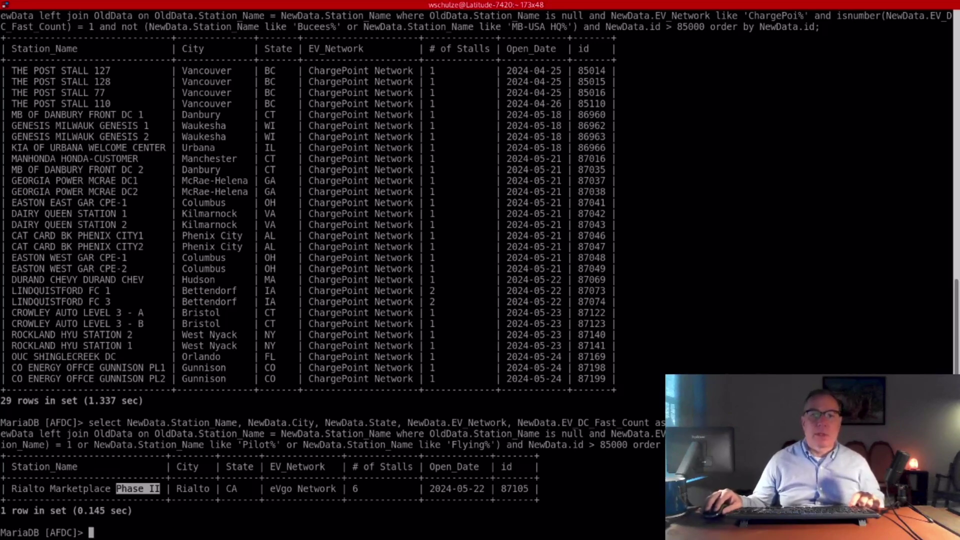
{"action": "key", "text": "alt+Tab"}
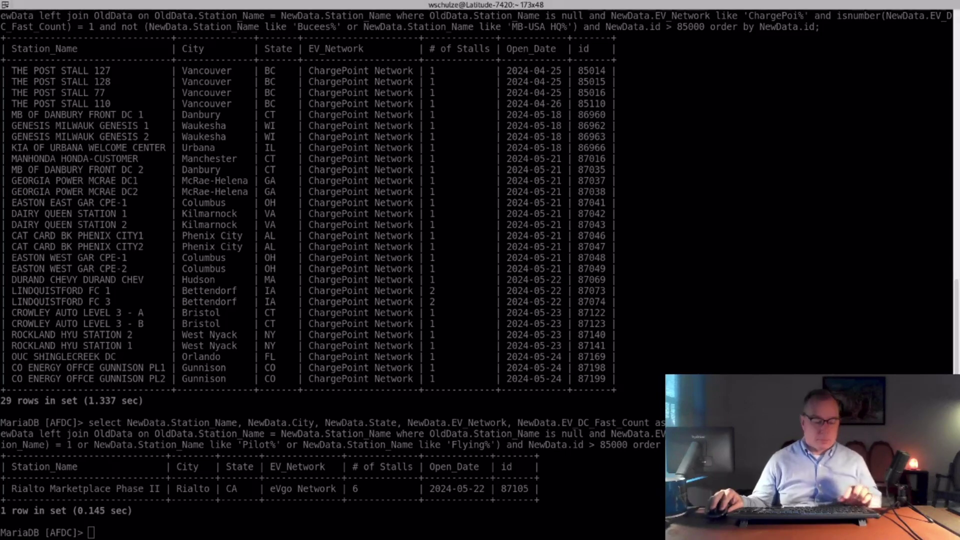
Step: Run the EV Connect query, returning 5 stations with 1-4 stalls, and check the Tupelo row
{"action": "right_click", "coordinate": [201, 302]}
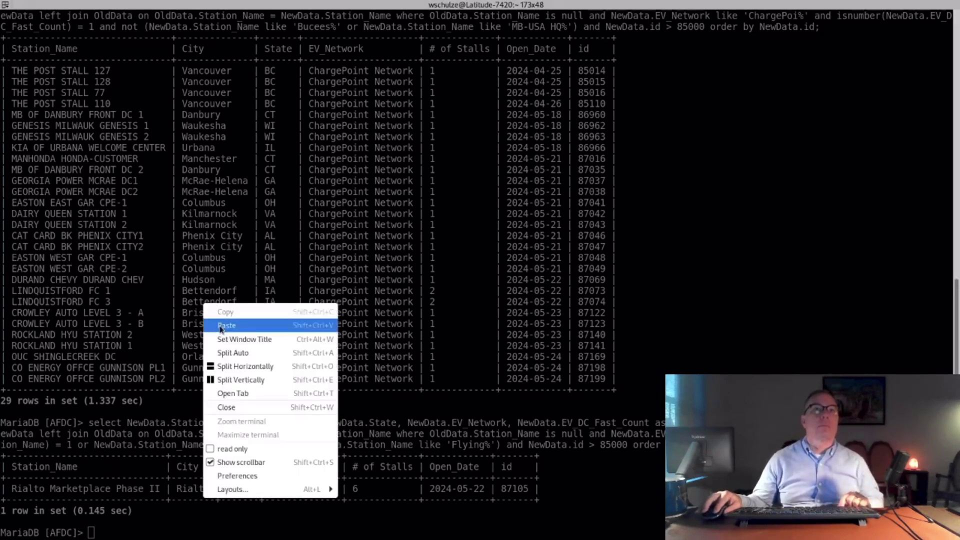
{"action": "left_click", "coordinate": [220, 326]}
{"action": "key", "text": "ctrl+shift+v"}
{"action": "key", "text": "Return"}
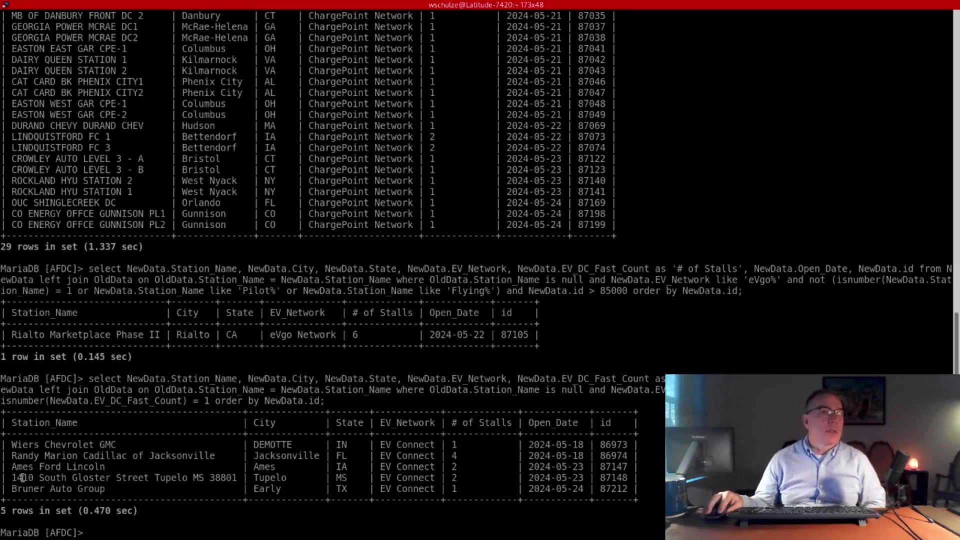
{"action": "left_click_drag", "start_coordinate": [11, 478], "coordinate": [360, 478]}
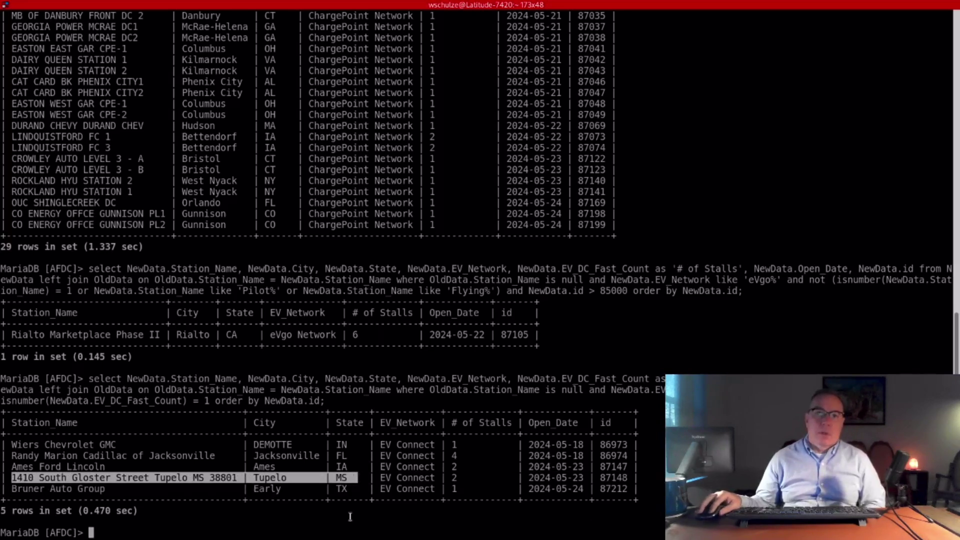
{"action": "left_click", "coordinate": [197, 530]}
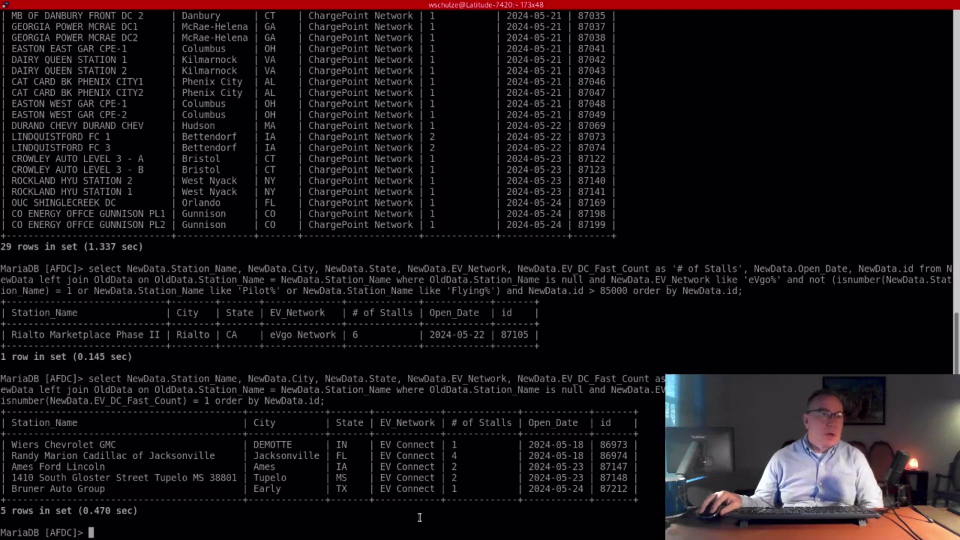